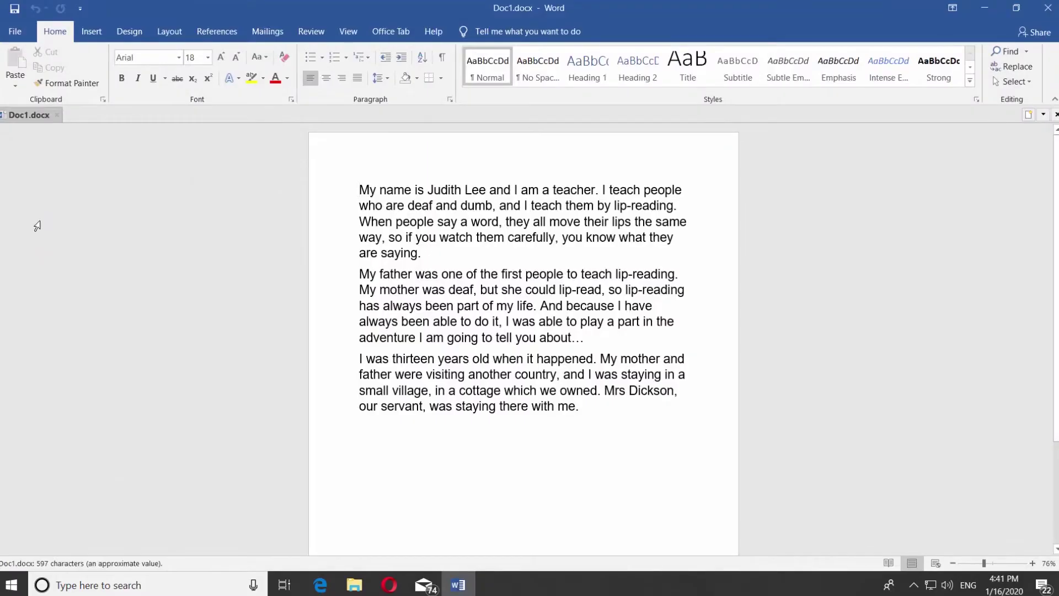
Step: Toggle strikethrough on and off for 'My name is Judith Lee and I am a teacher', then go to the text's end
{"action": "left_click_drag", "start_coordinate": [360, 190], "coordinate": [570, 189]}
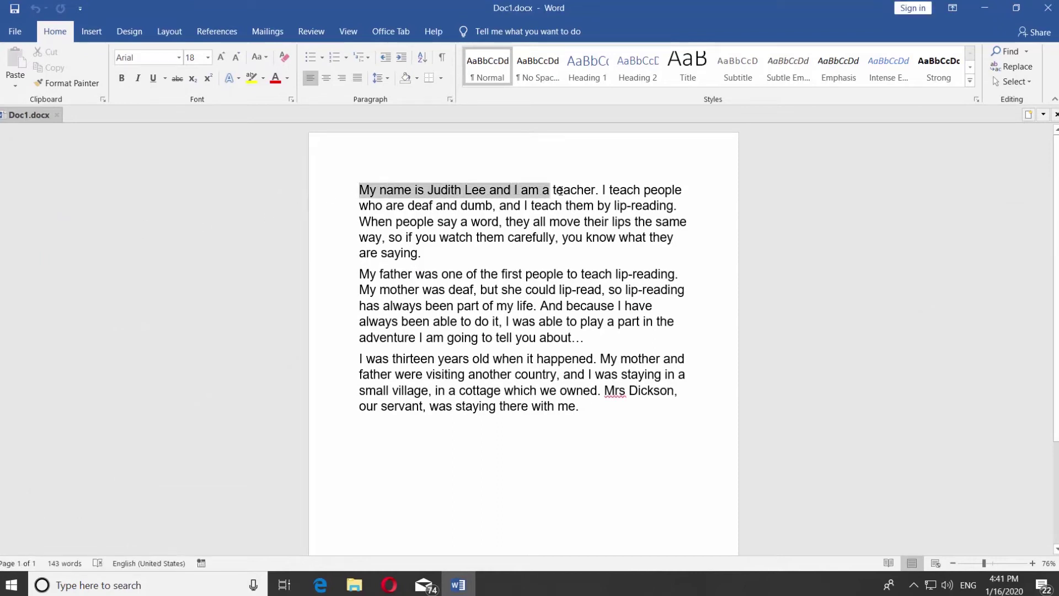
{"action": "left_click", "coordinate": [177, 80]}
{"action": "left_click", "coordinate": [178, 80]}
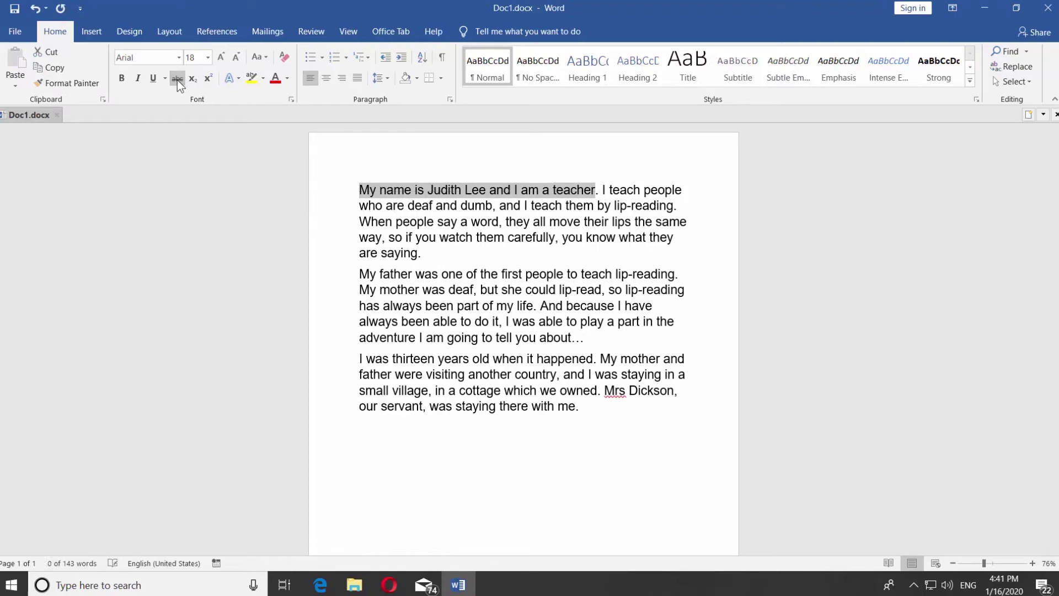
{"action": "left_click", "coordinate": [594, 404]}
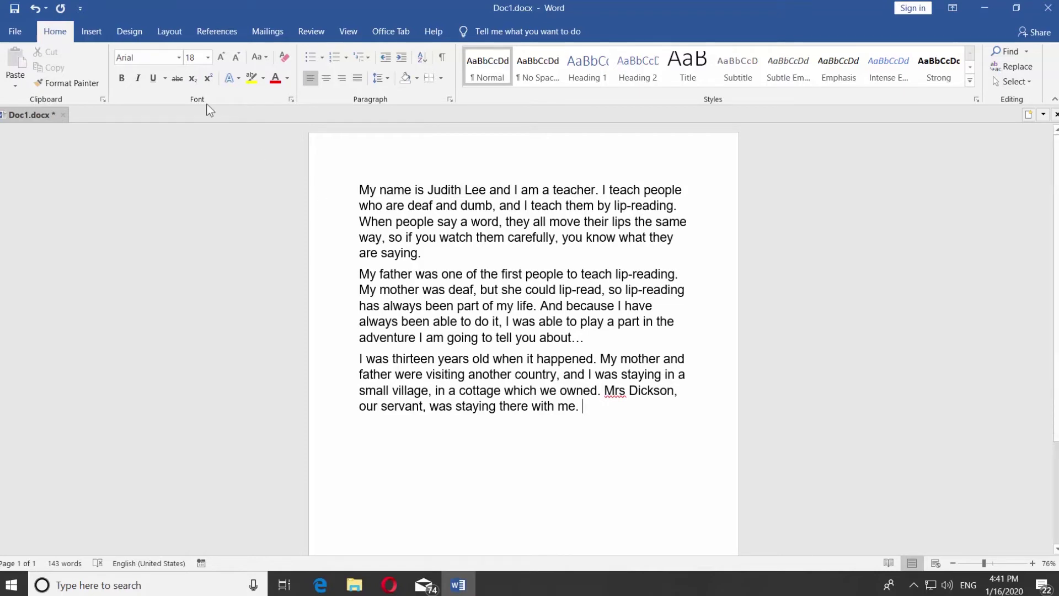
{"action": "type", "text": "H"}
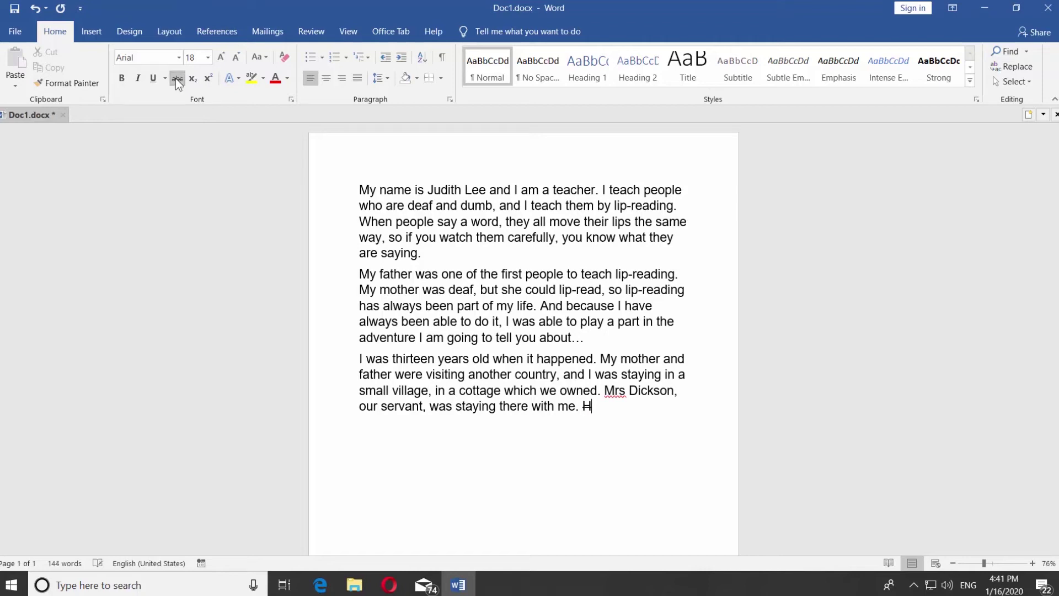
{"action": "type", "text": "owzaTv"}
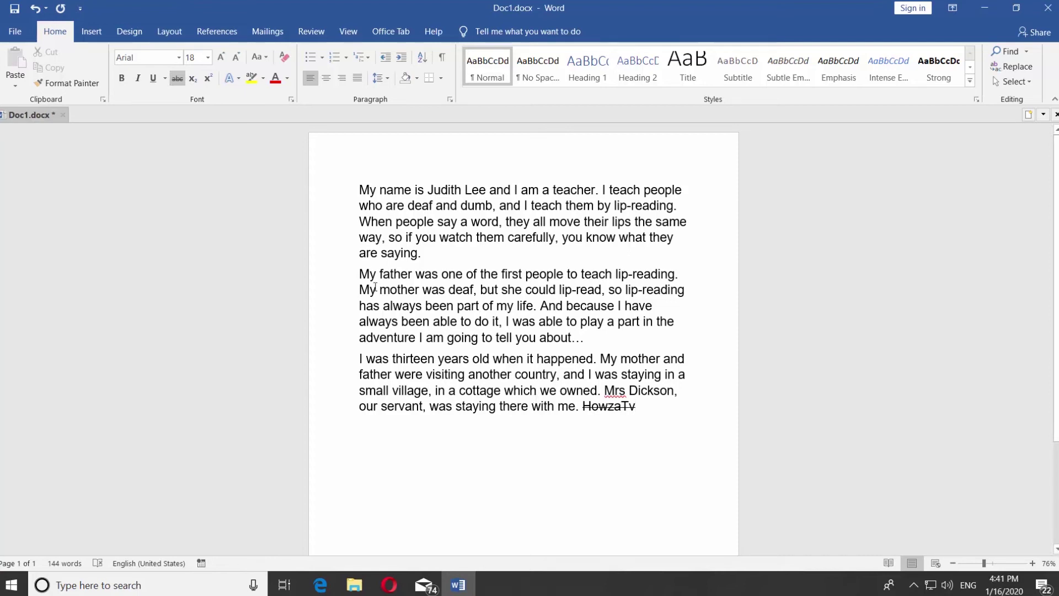
Step: Tick Strikethrough in the Font dialog for 'My father was one of the first people' and move the dialog aside
{"action": "left_click_drag", "start_coordinate": [359, 274], "coordinate": [565, 273]}
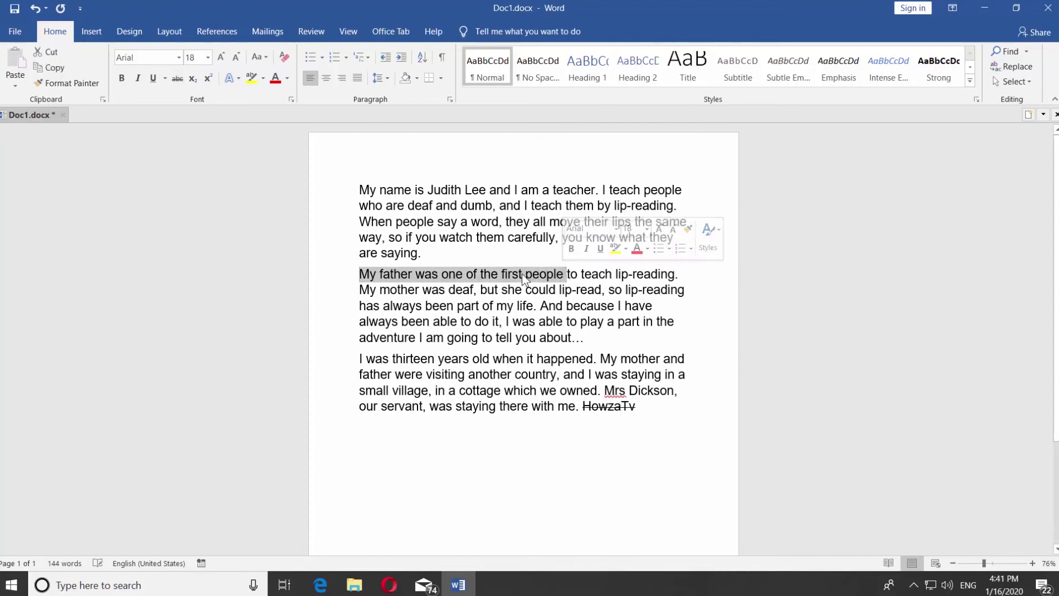
{"action": "right_click", "coordinate": [523, 274]}
{"action": "left_click", "coordinate": [563, 354]}
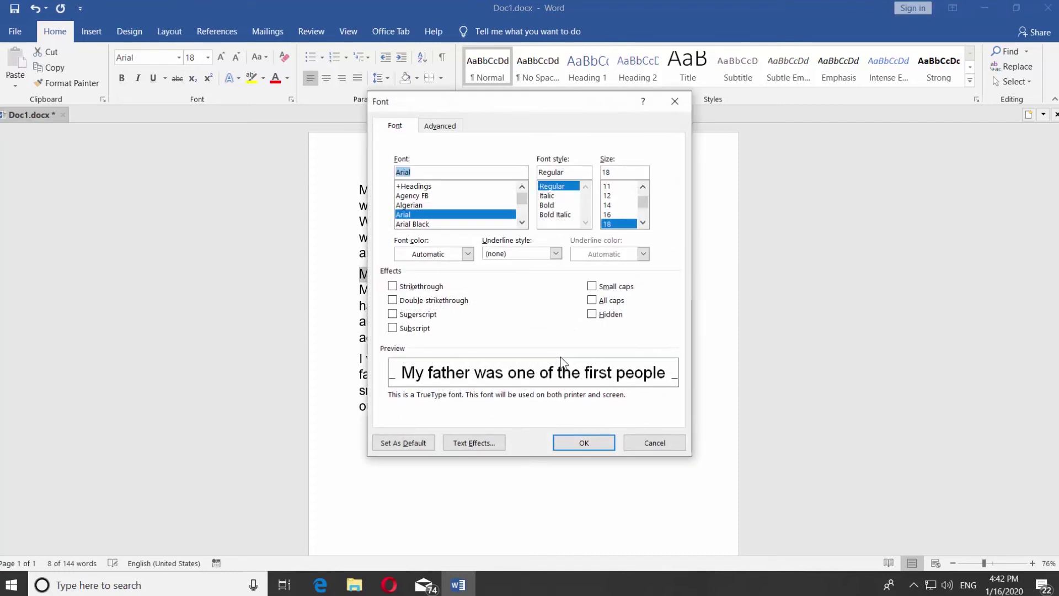
{"action": "left_click", "coordinate": [393, 286]}
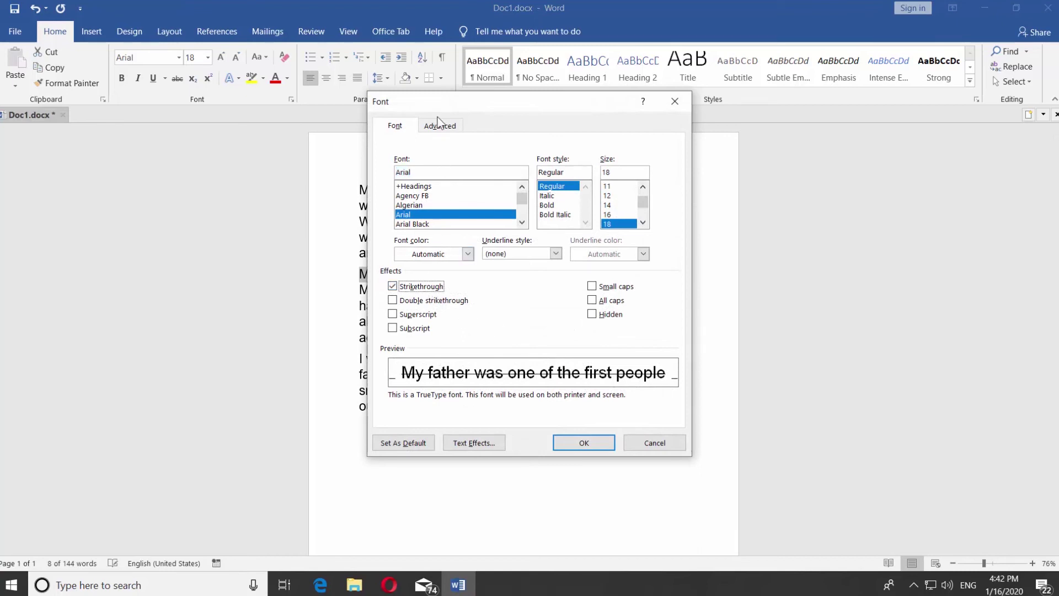
{"action": "left_click_drag", "start_coordinate": [441, 101], "coordinate": [622, 109]}
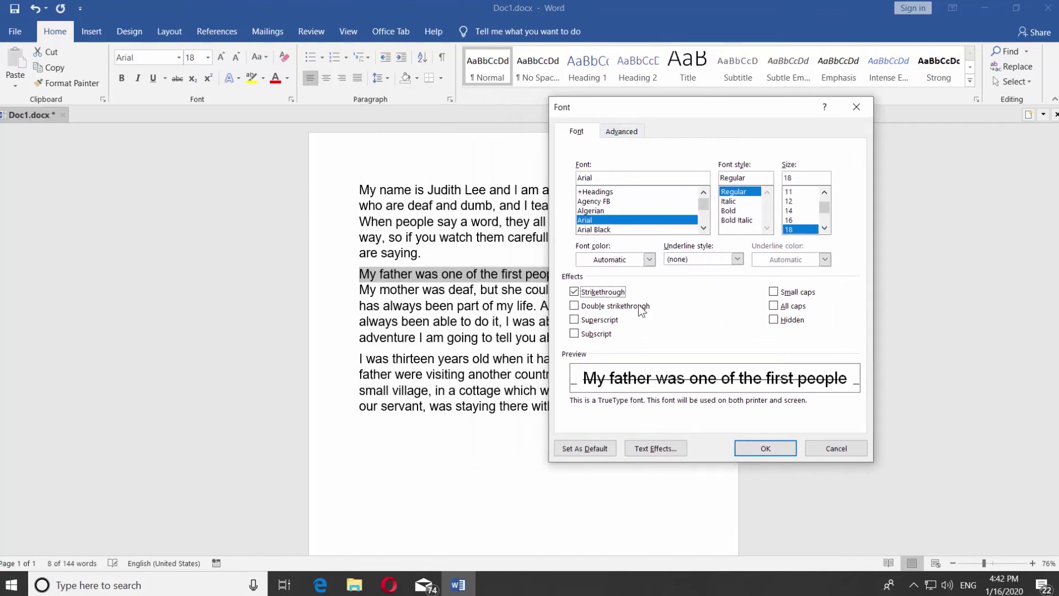